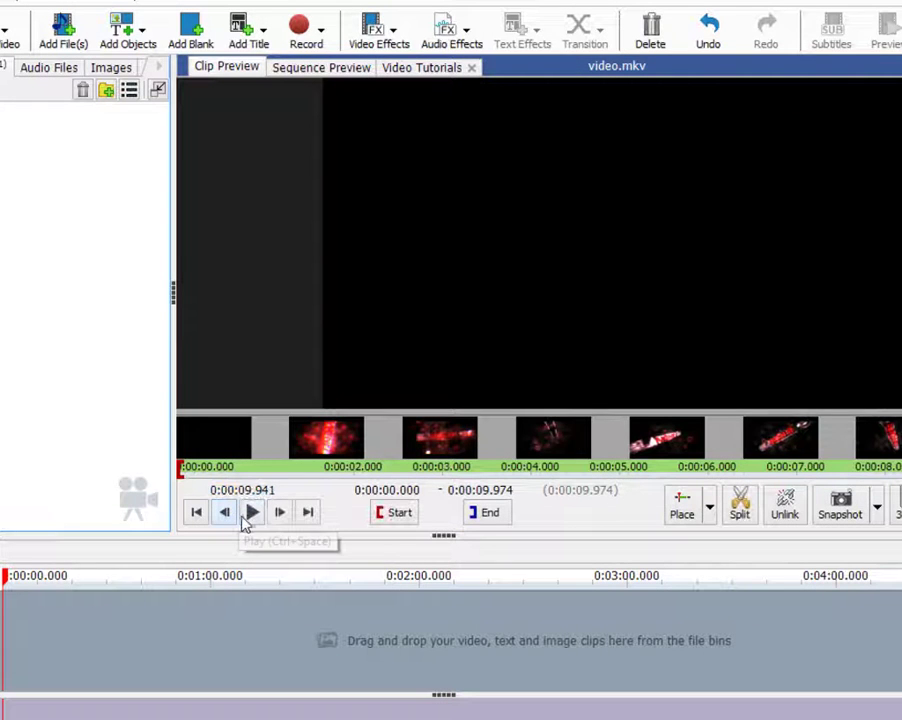
Play the video.mkv clip in the Clip Preview, then restart it from the beginning
left_click(251, 512)
left_click(251, 512)
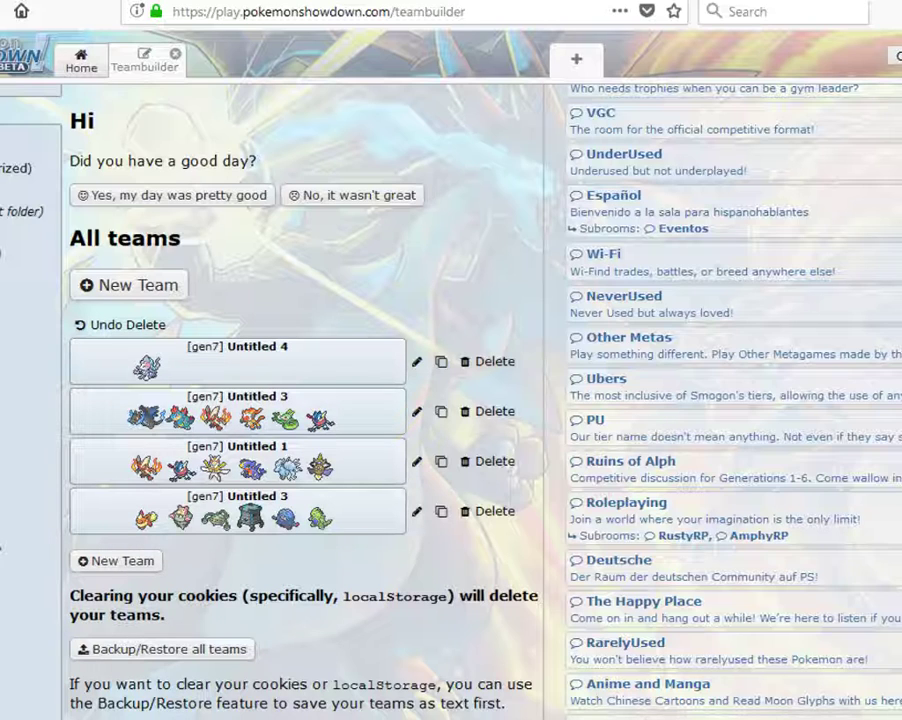
Open the second 'Untitled 3' team, with the Charizardite X, Life Orb and Blazikenite sets
right_click(3, 540)
key("Escape")
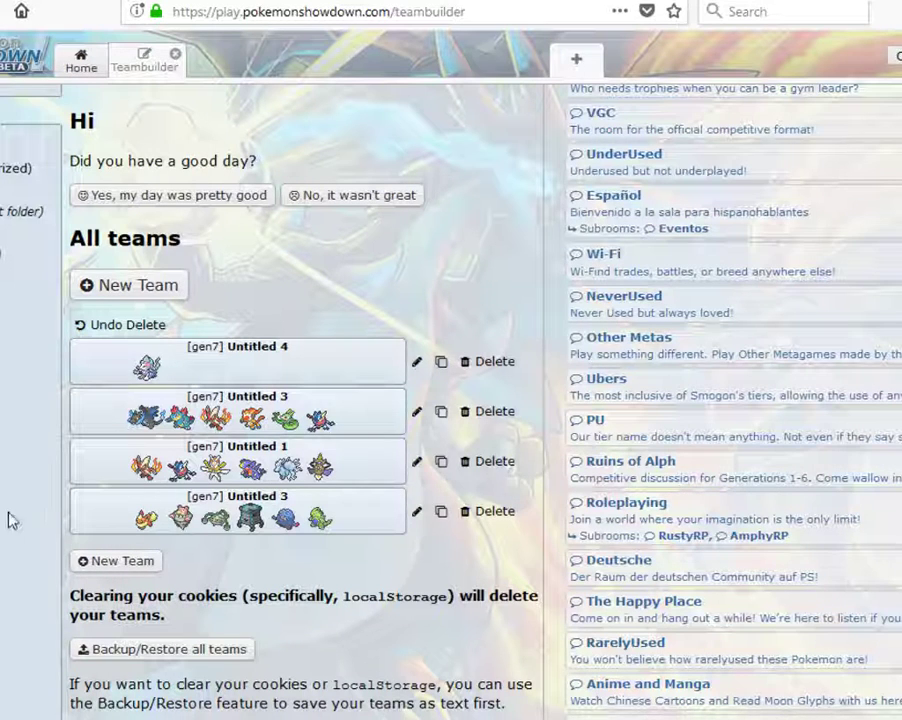
left_click(149, 415)
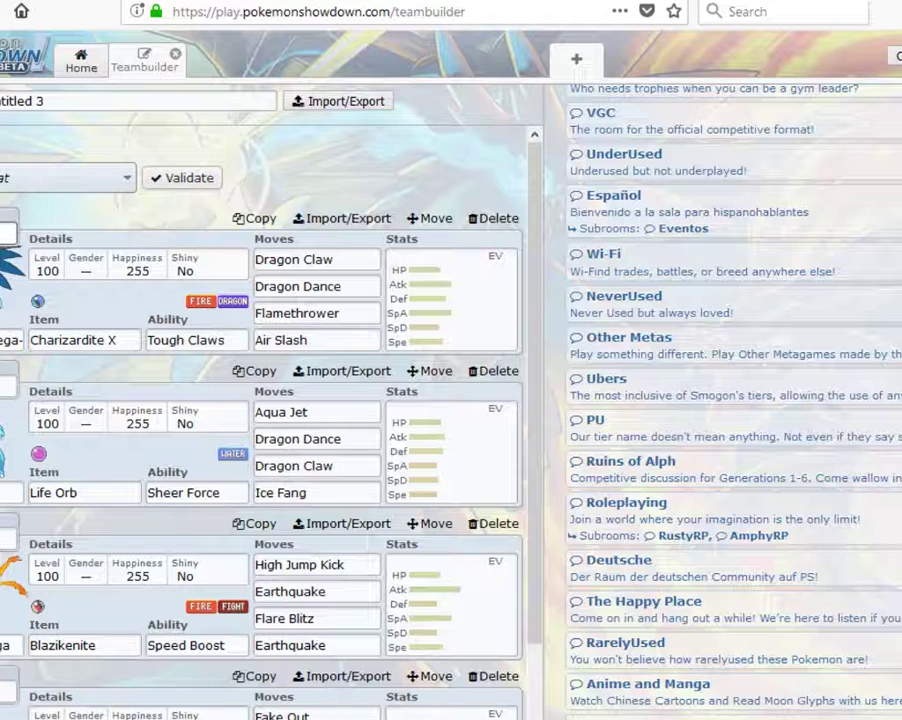
Give Charizard Fire Punch in the third move slot and Acrobatics in the fourth
left_click(430, 219)
left_click(402, 199)
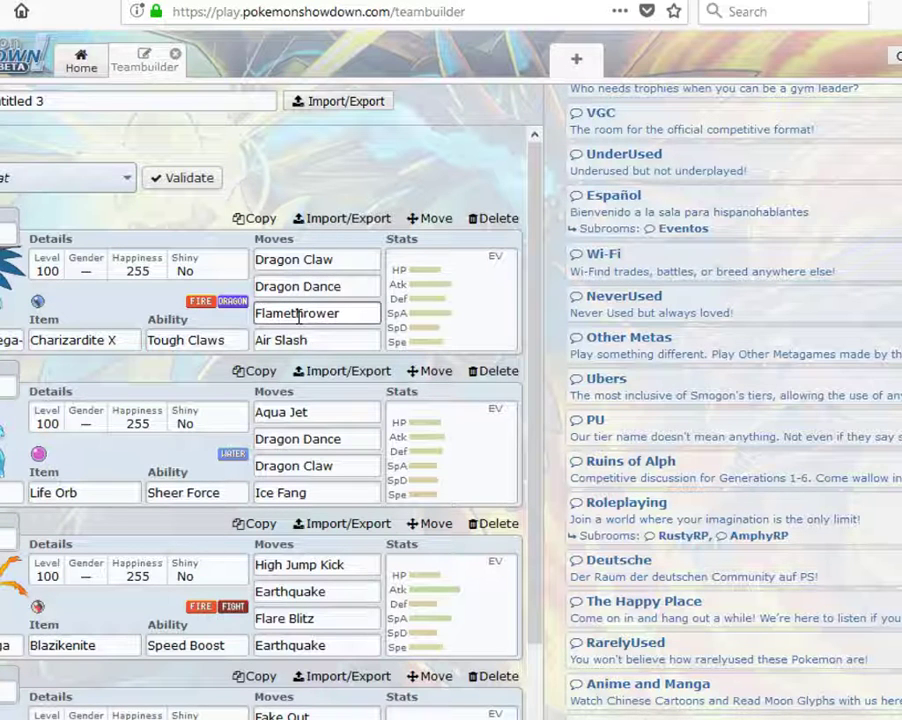
left_click(298, 316)
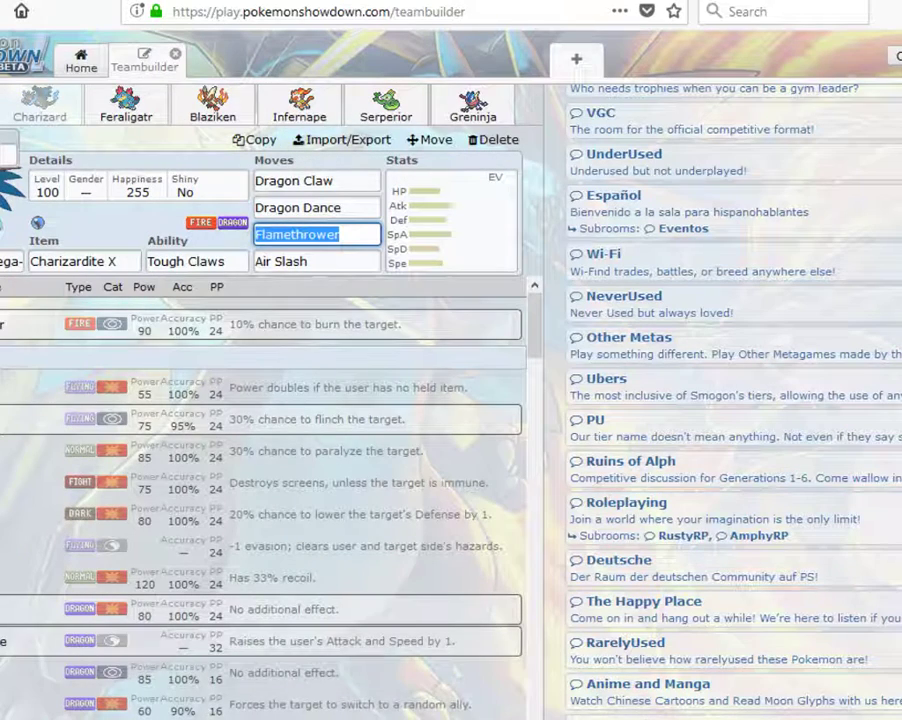
scroll(260, 500, "down", 3)
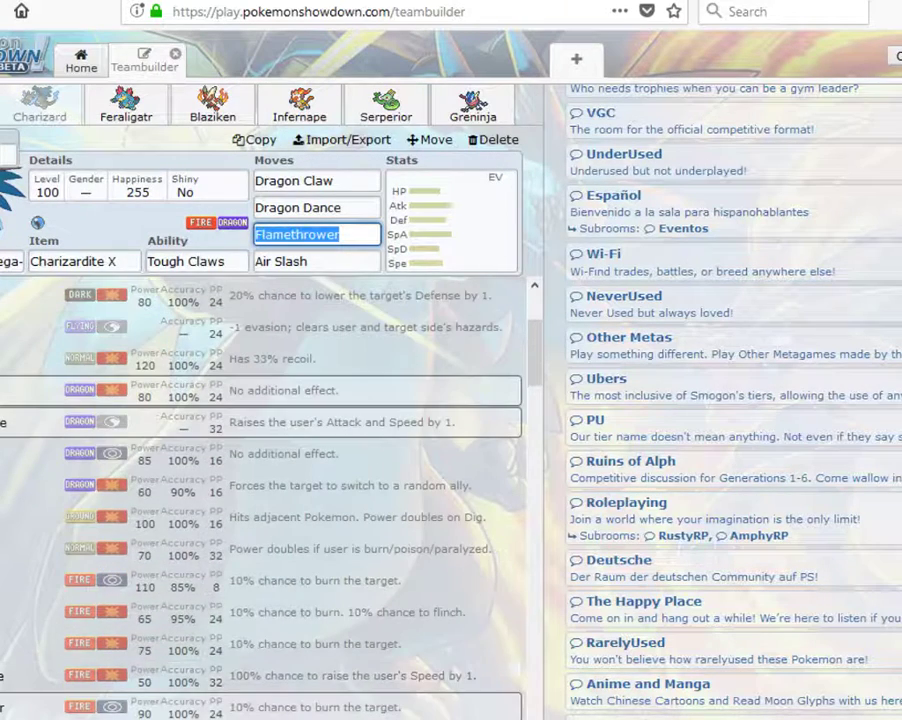
left_click(300, 643)
scroll(105, 558, "up", 1)
scroll(105, 558, "up", 2)
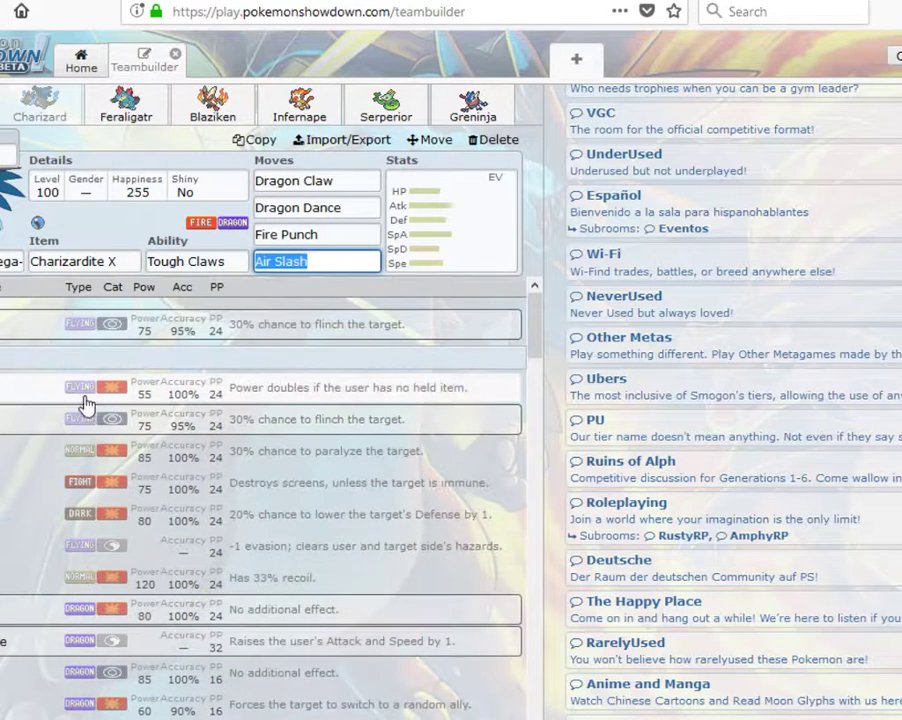
left_click(84, 402)
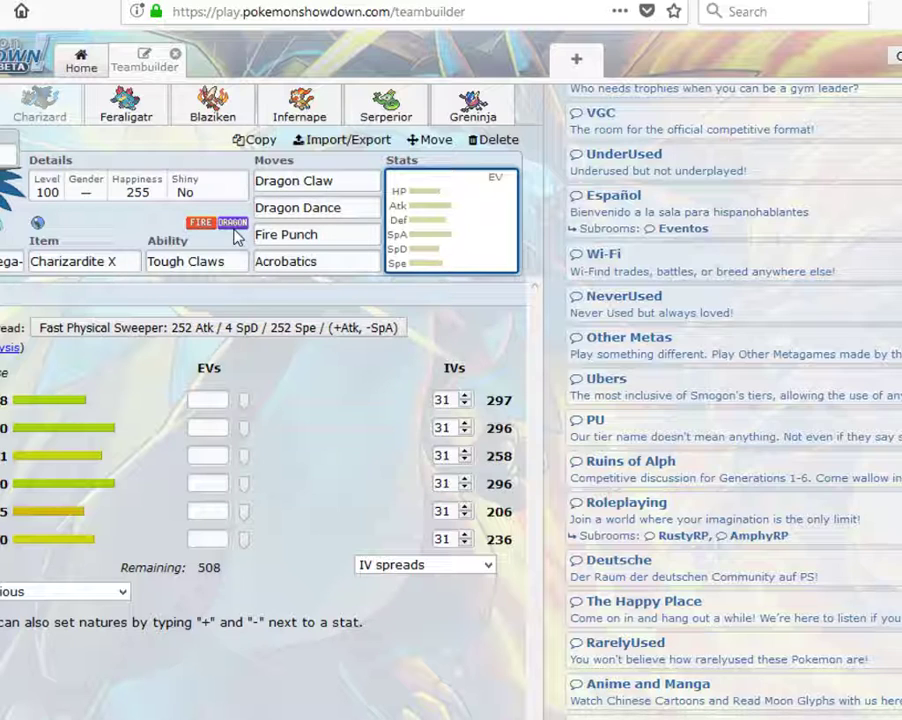
Switch to Feraligatr's Life Orb, Sheer Force, Aqua Jet set in the team editor
left_click(125, 122)
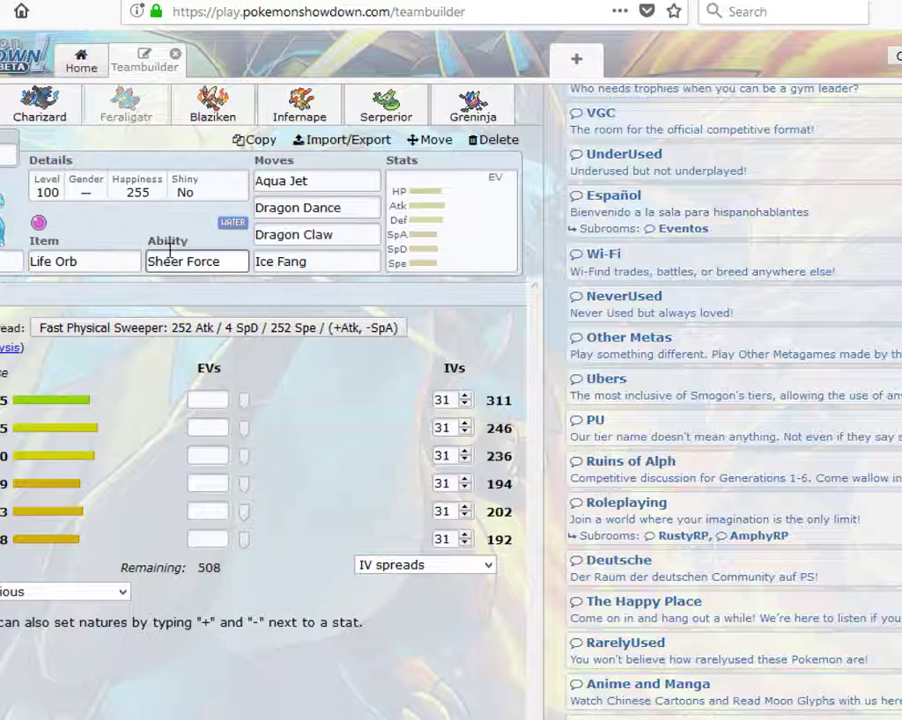
On Blaziken's set, swap the duplicate Earthquake in move slot four for Rock Slide
left_click(226, 108)
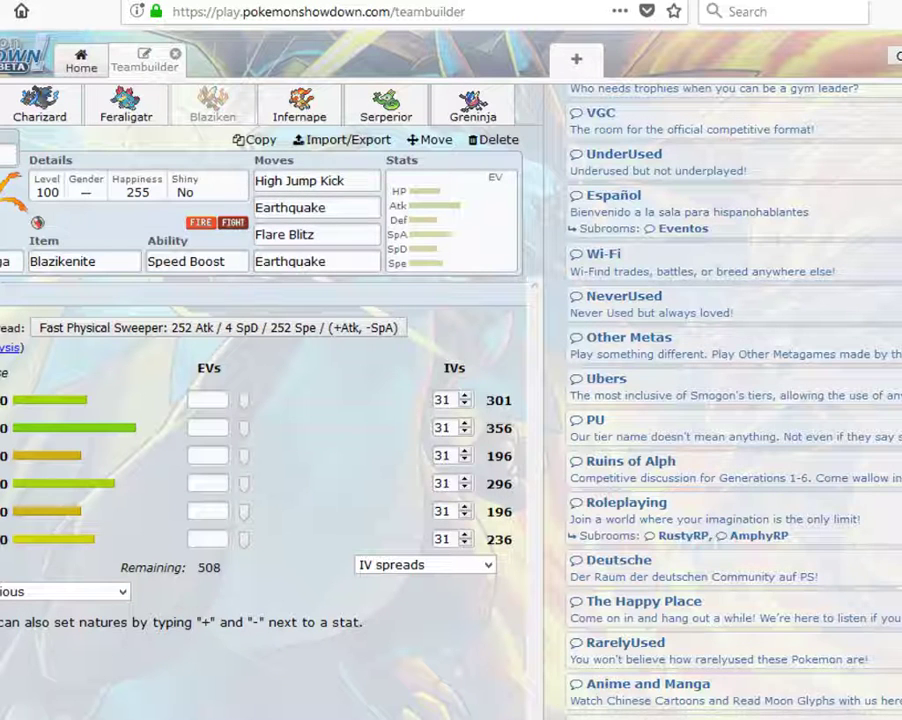
left_click(318, 262)
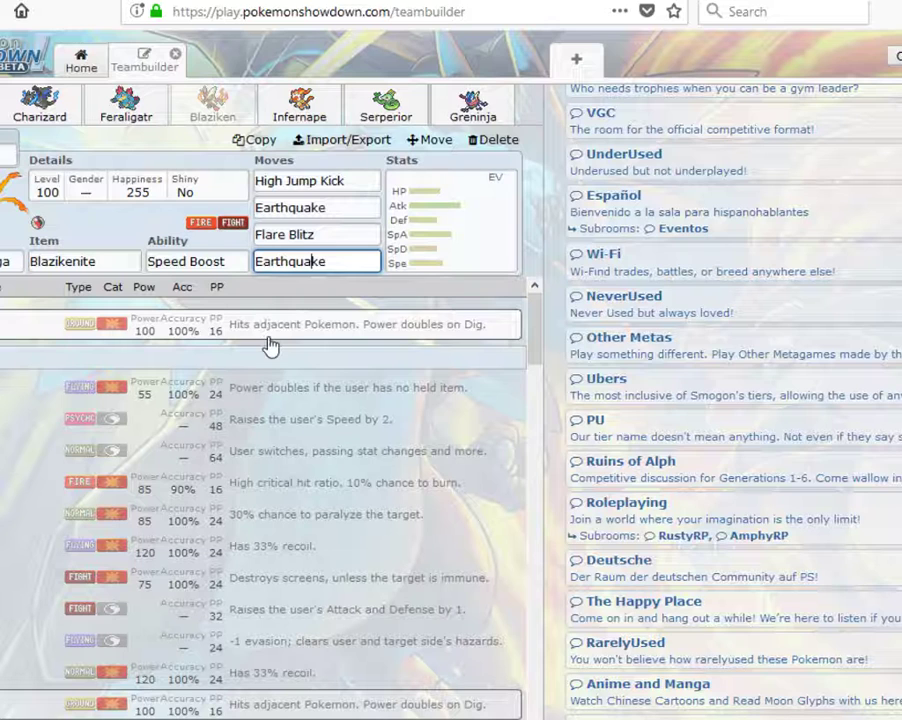
key("BackSpace")
key("BackSpace")
key("BackSpace")
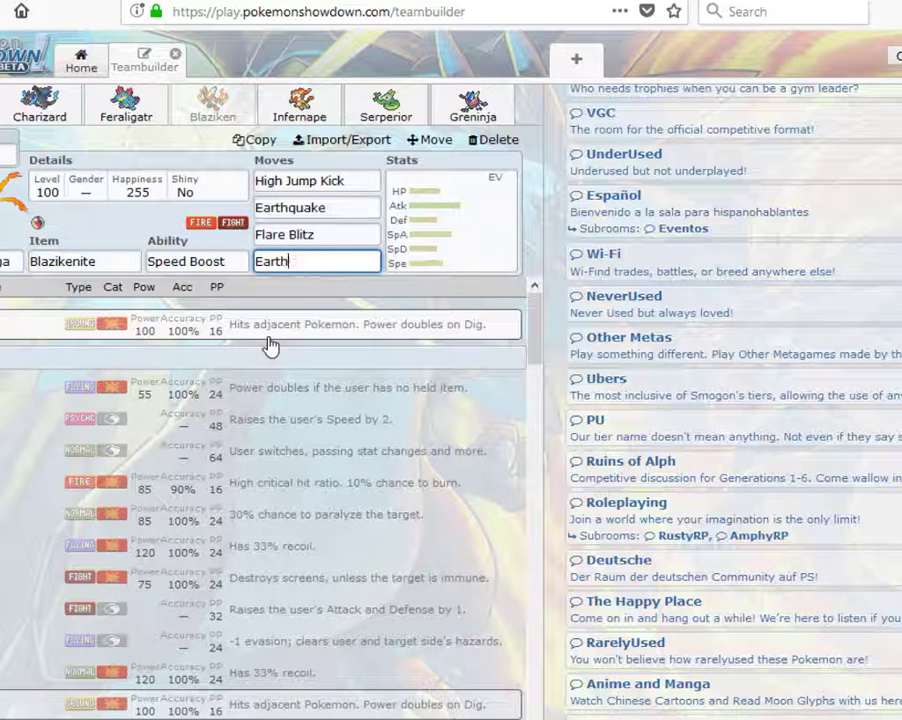
type("f")
key("BackSpace")
type("r")
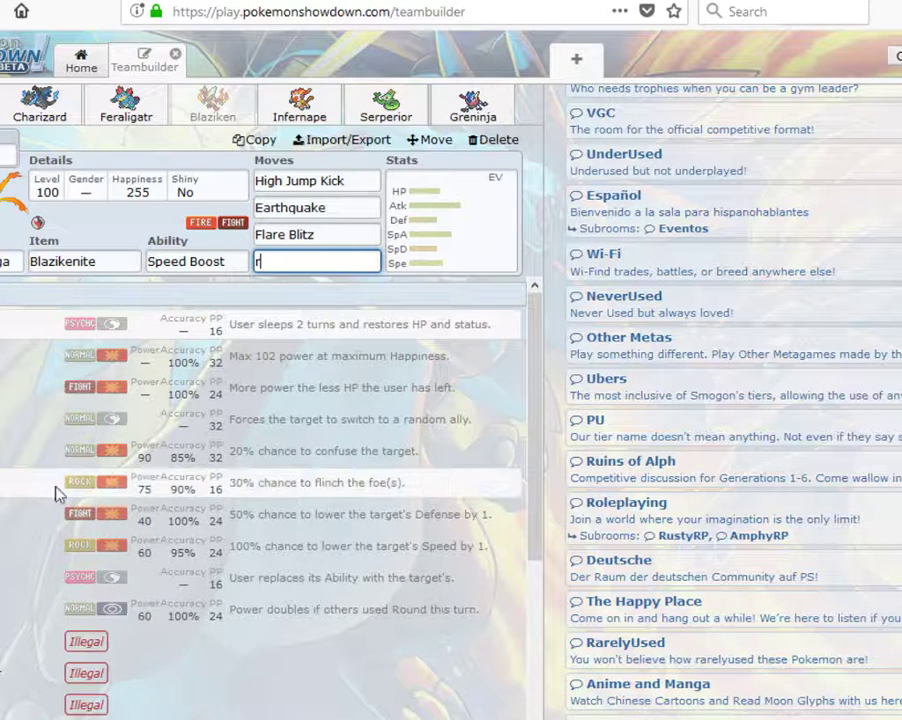
left_click(82, 457)
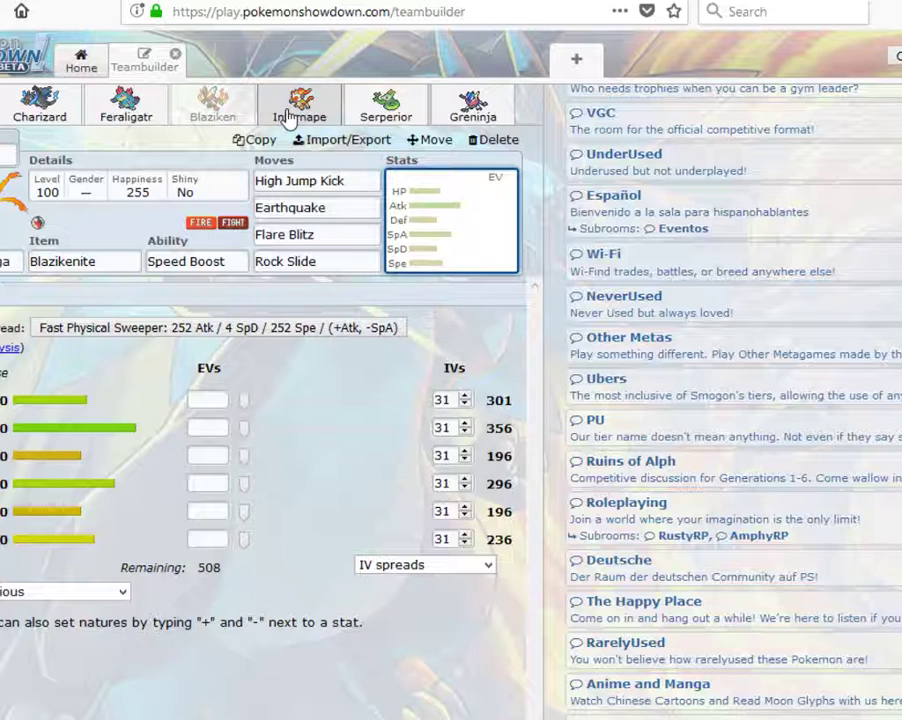
On Infernape's set, confirm Iron Fist as the ability alongside Focus Sash and its four moves
left_click(288, 114)
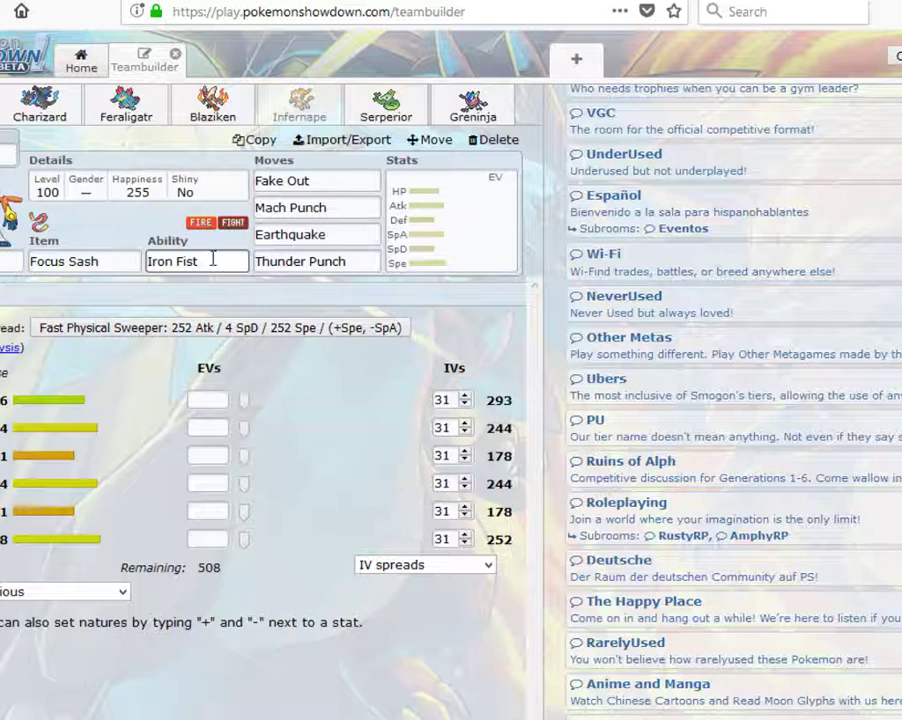
left_click(211, 258)
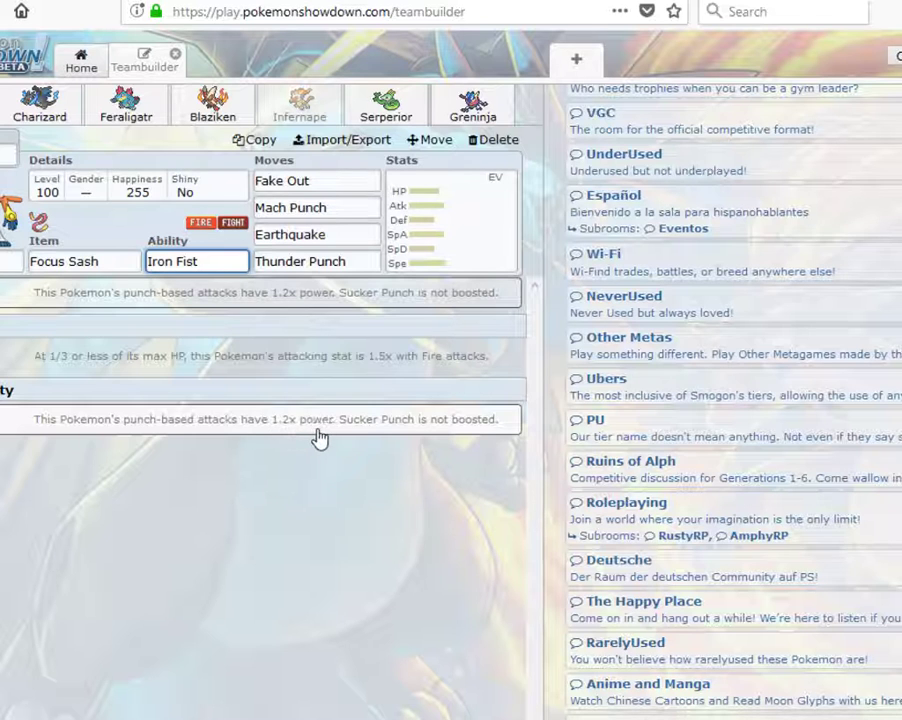
left_click(96, 236)
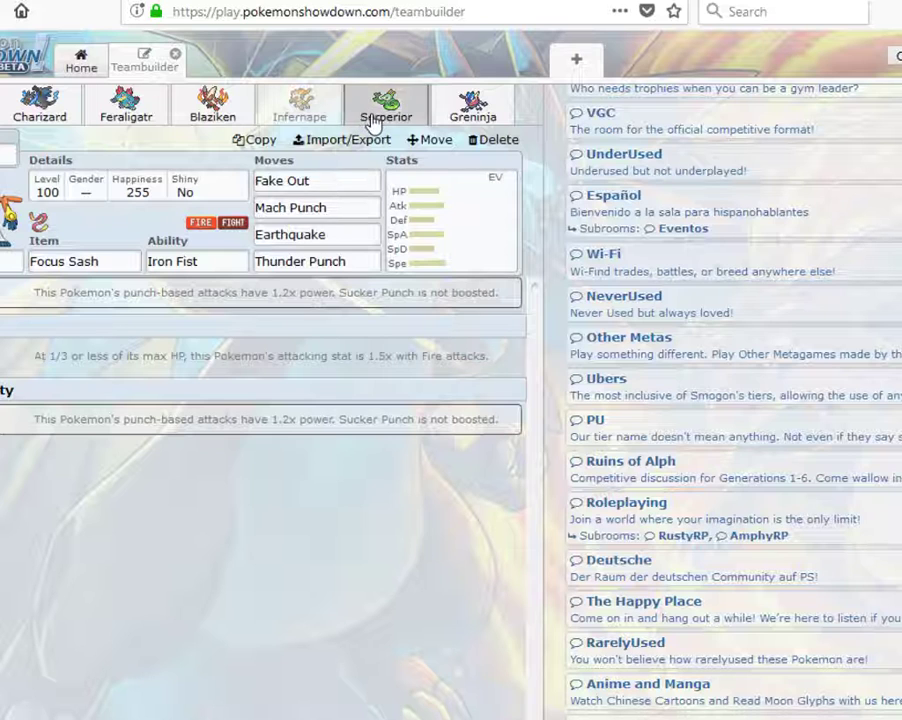
Switch to Serperior's Leftovers, Contrary, Leaf Storm set and open its EV/IV stats editor
left_click(373, 120)
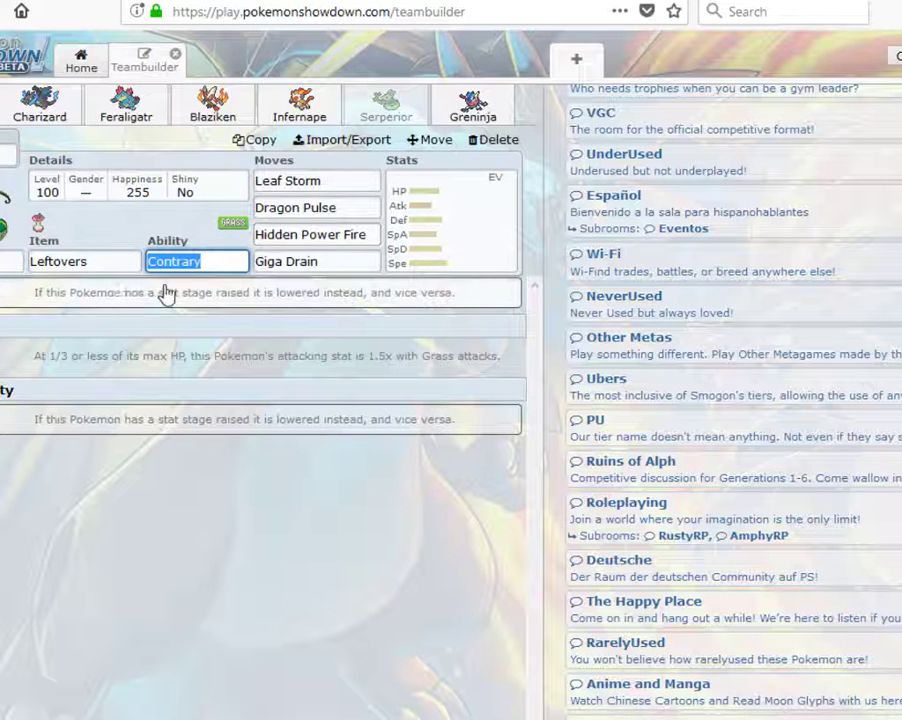
left_click(404, 234)
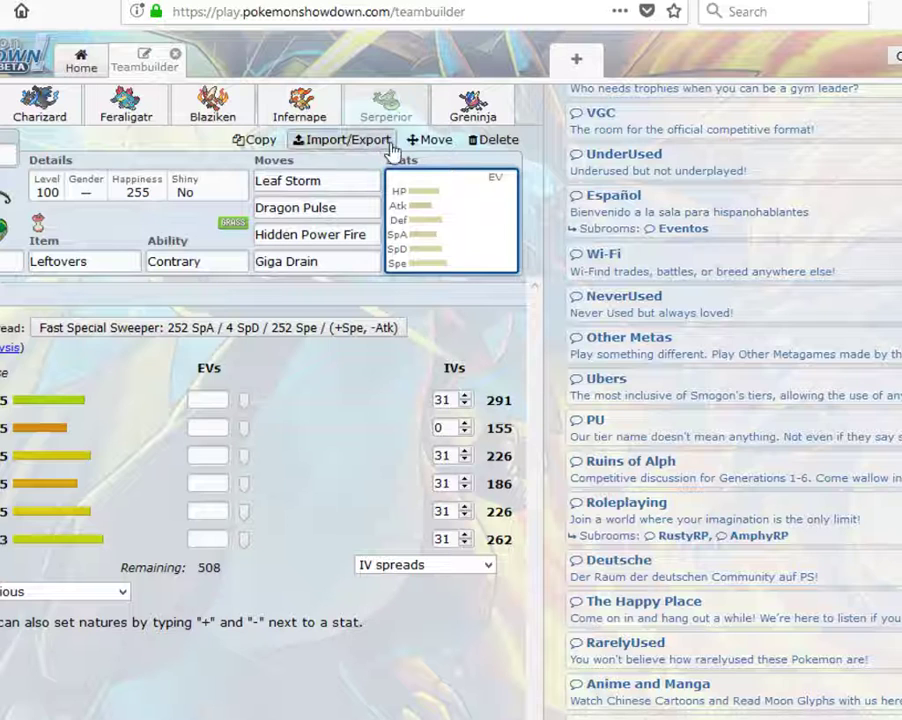
Review Greninja's set, then return to the full Untitled 3 team overview
left_click(467, 105)
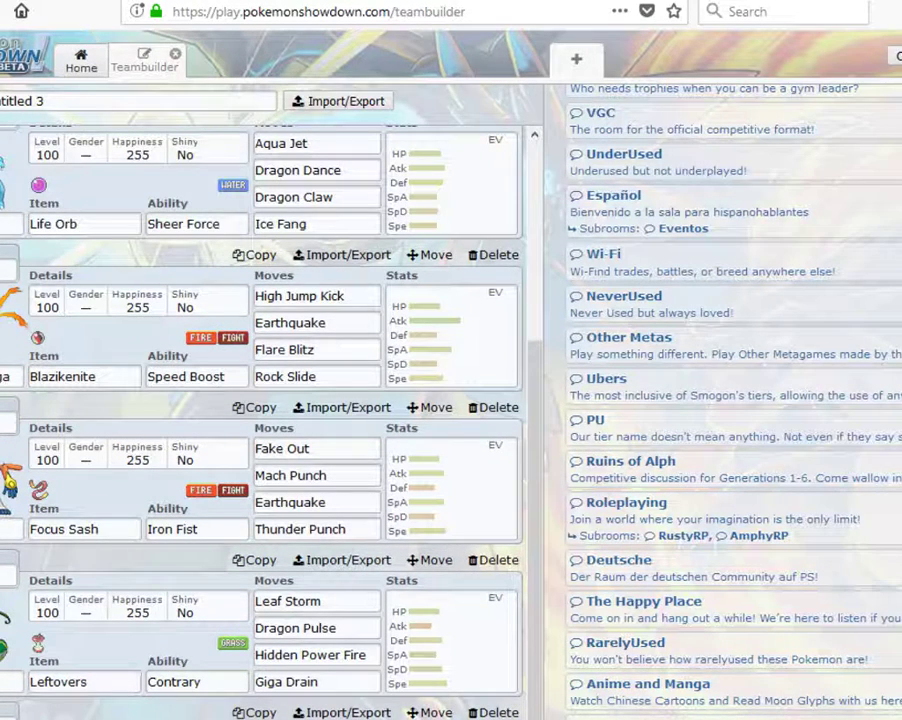
Open the Untitled 4 team and review Primarina's stats, Torrent ability and Choice Scarf item
left_click(98, 356)
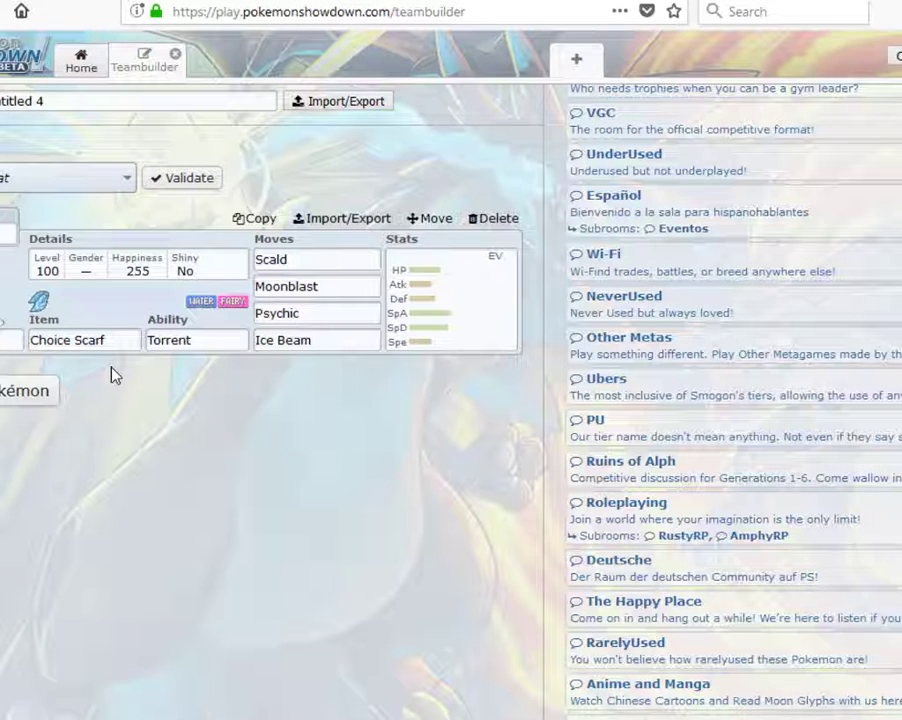
left_click(425, 305)
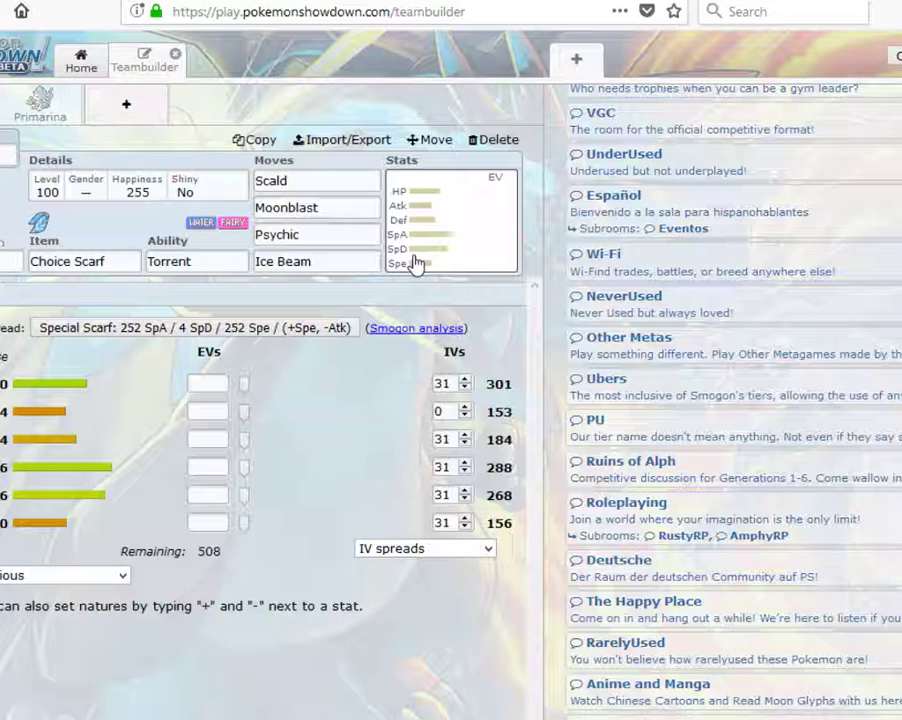
left_click(222, 262)
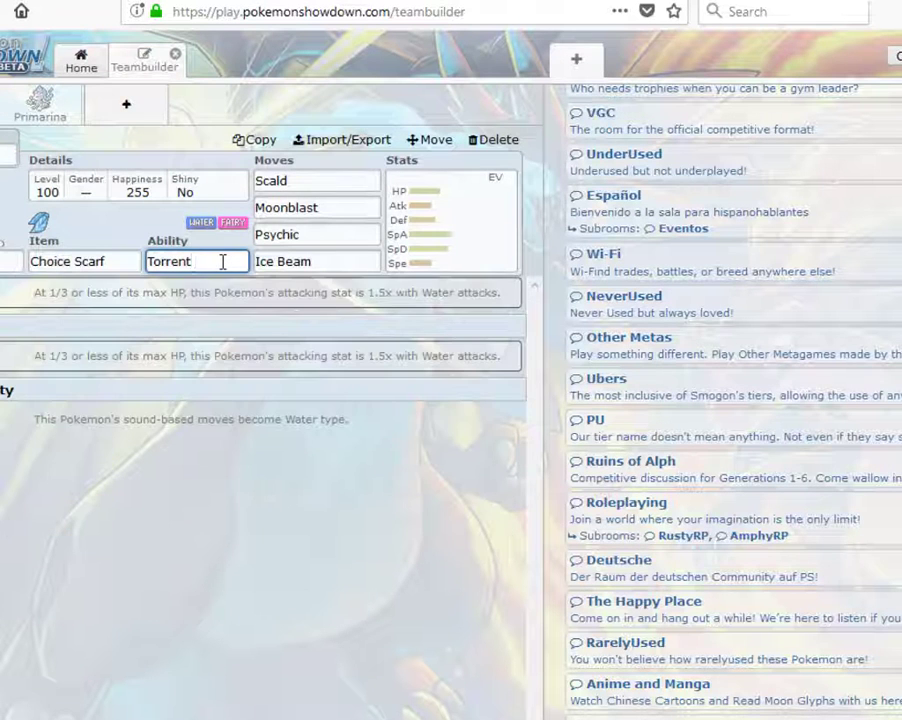
left_click(76, 264)
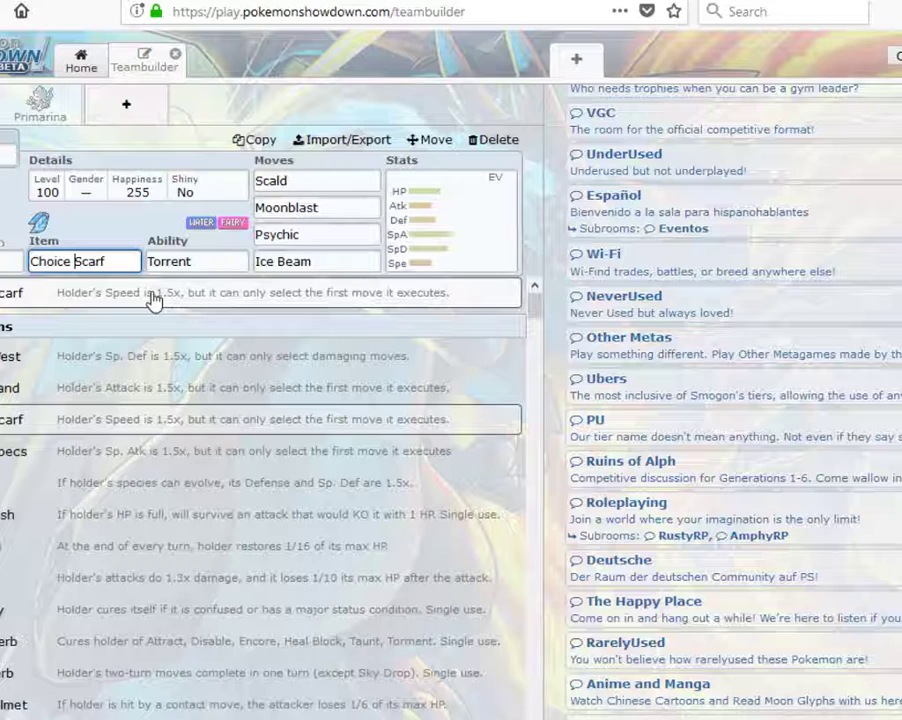
Review Primarina's stats and Scald, Moonblast, Psychic, Ice Beam moves, then return to the team overview
left_click(325, 181)
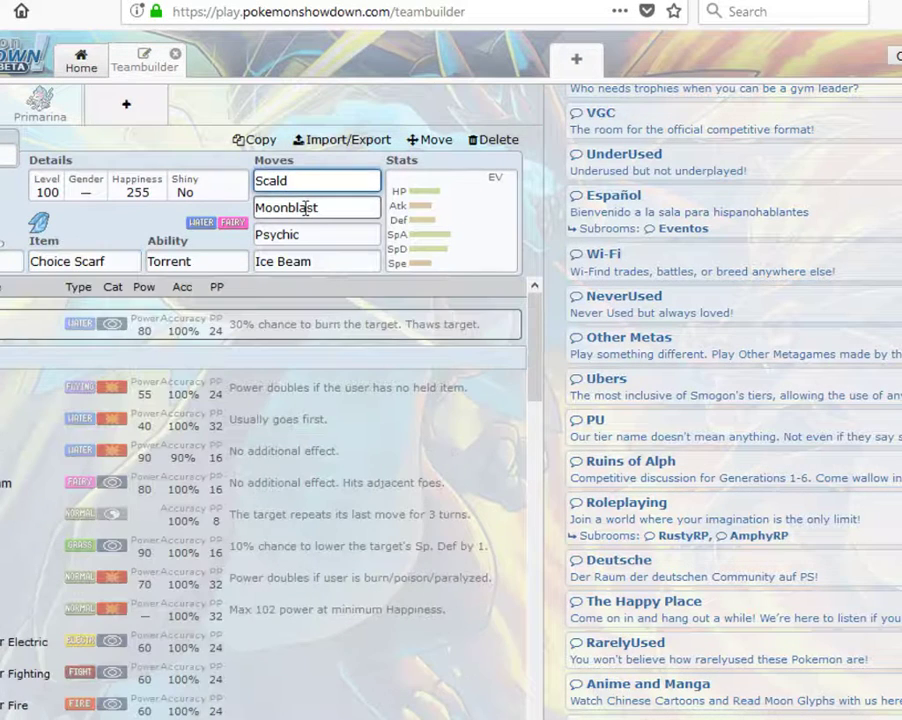
left_click(445, 264)
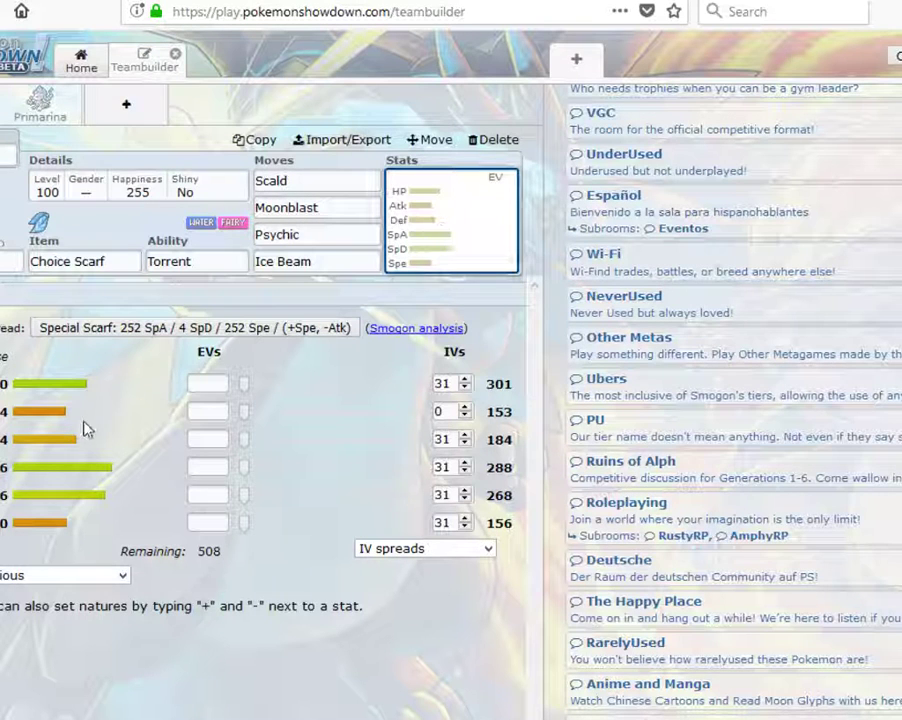
left_click(267, 207)
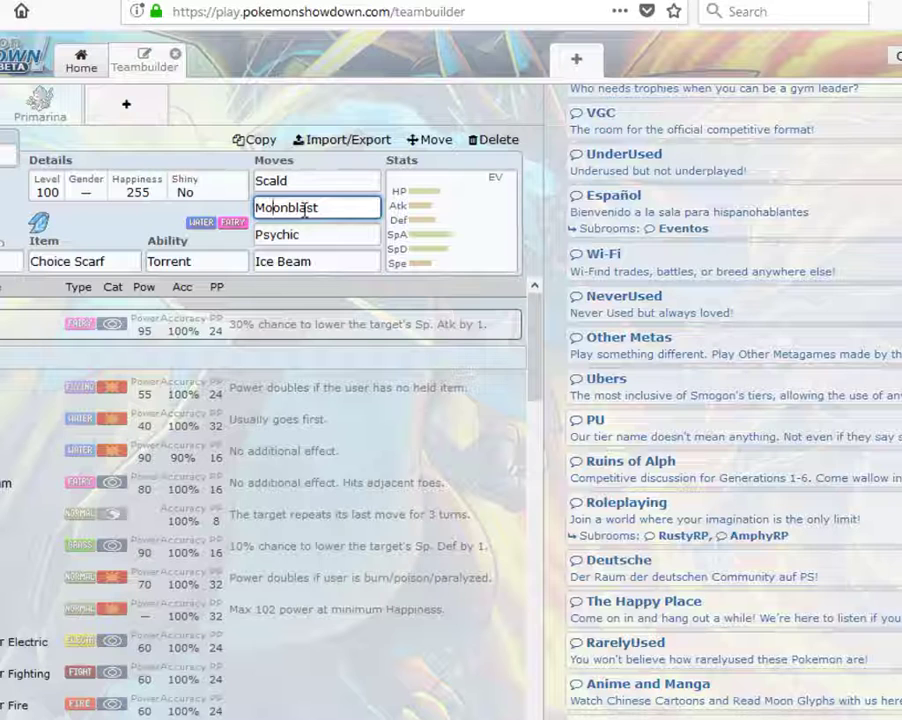
left_click(292, 237)
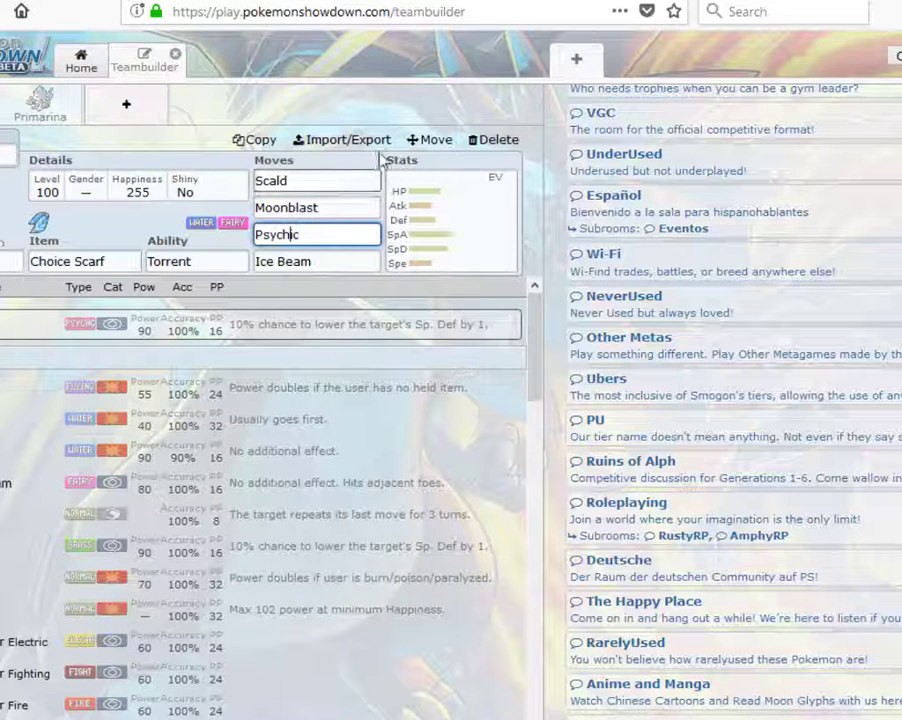
left_click(362, 261)
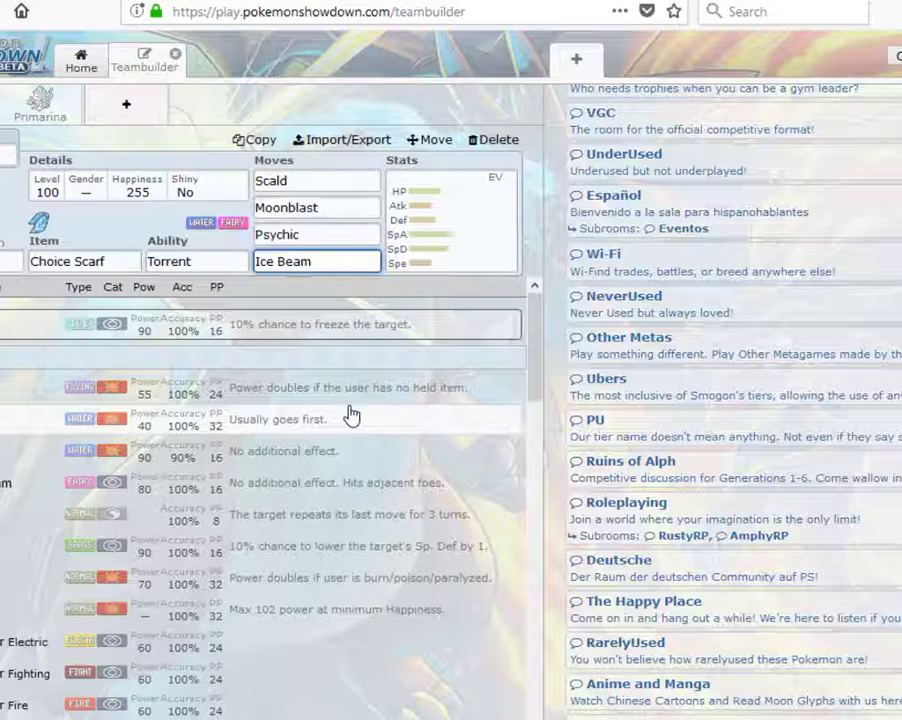
key("Return")
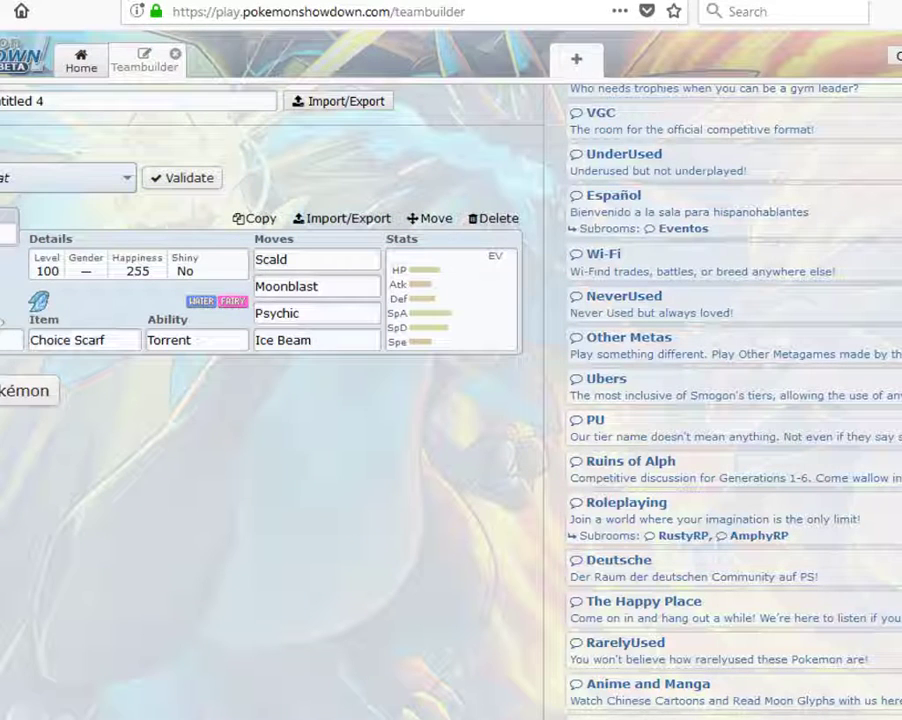
Leave the team editor and return to the All teams list showing the four gen7 teams
left_click(2, 101)
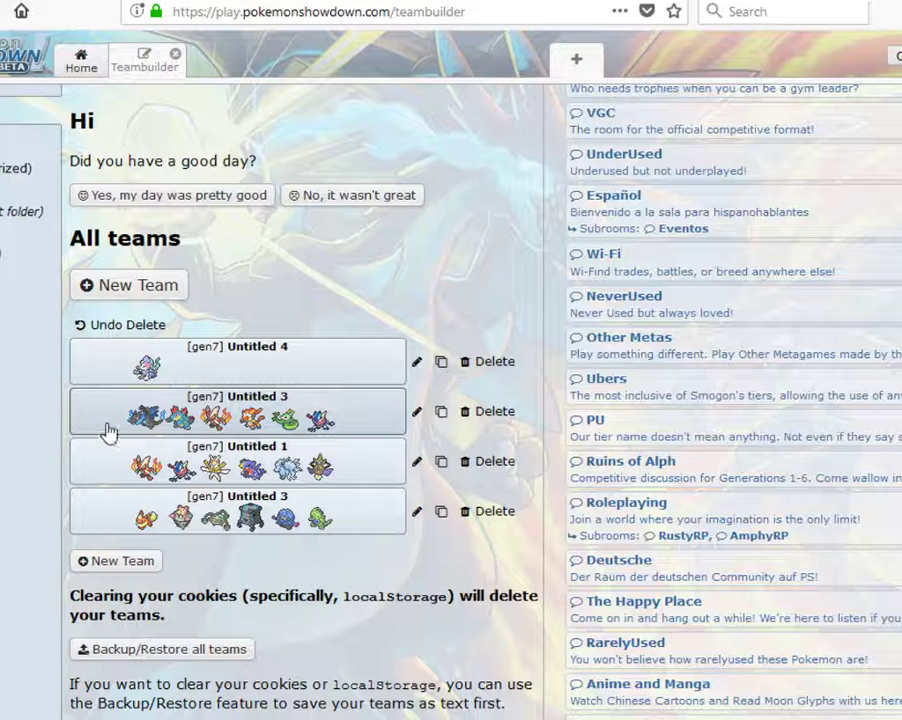